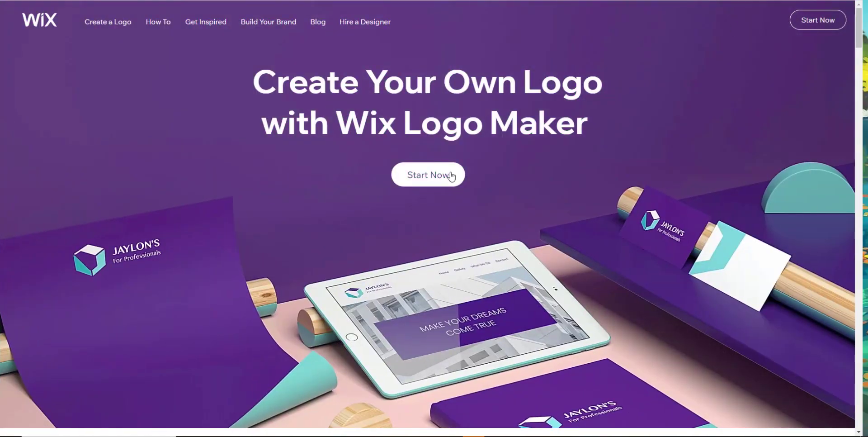
Step: Start a new do-it-yourself logo from My Logos, reaching the empty business-name form
{"action": "left_click", "coordinate": [452, 174]}
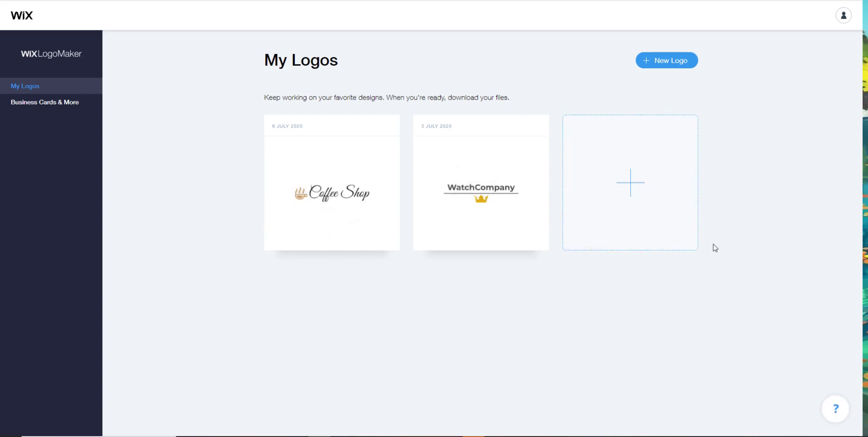
{"action": "left_click", "coordinate": [661, 63]}
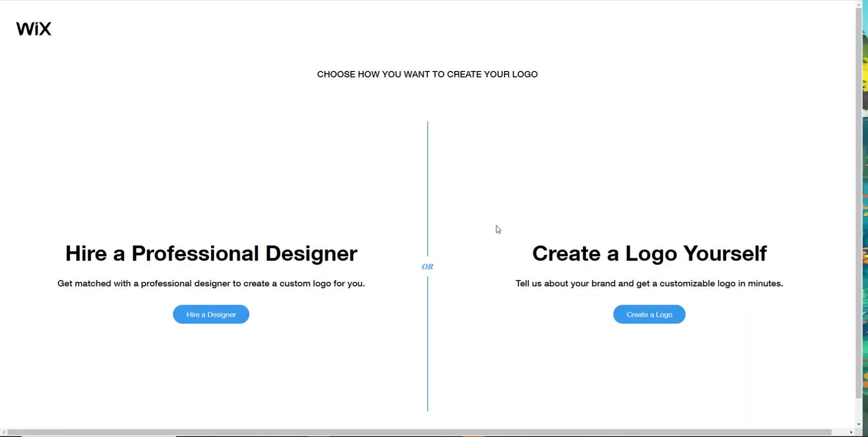
{"action": "scroll", "coordinate": [500, 228], "scroll_direction": "down", "scroll_amount": 1}
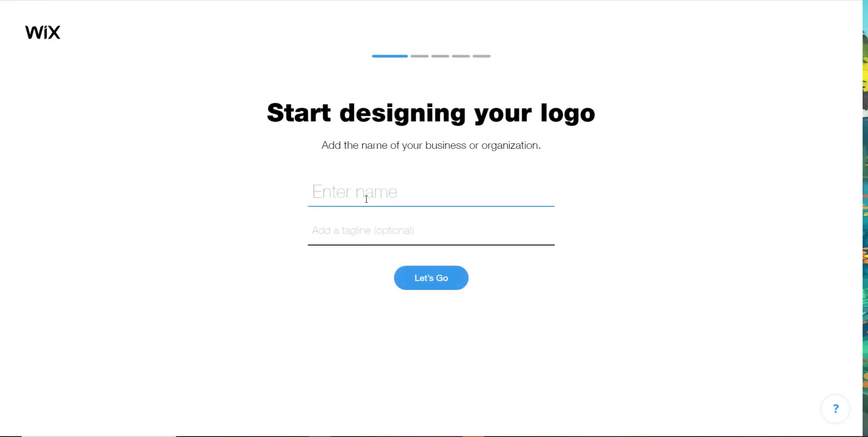
Step: Enter 'Plant Company' as the business name and choose Gardening Service as its industry
{"action": "type", "text": "Plant Company"}
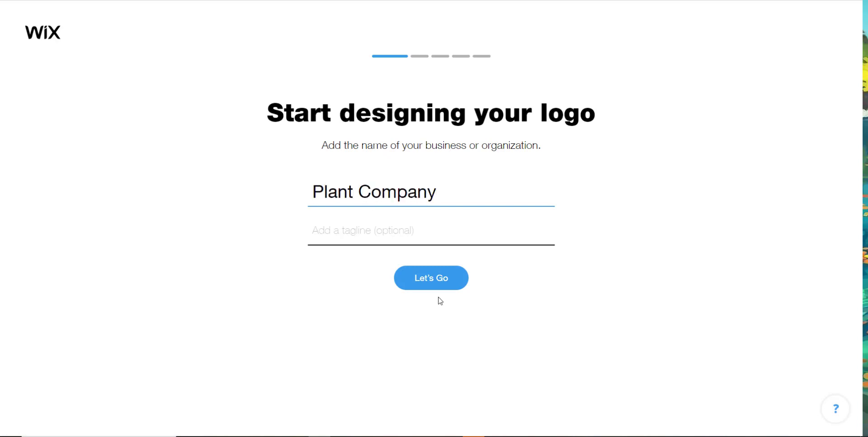
{"action": "left_click", "coordinate": [439, 290]}
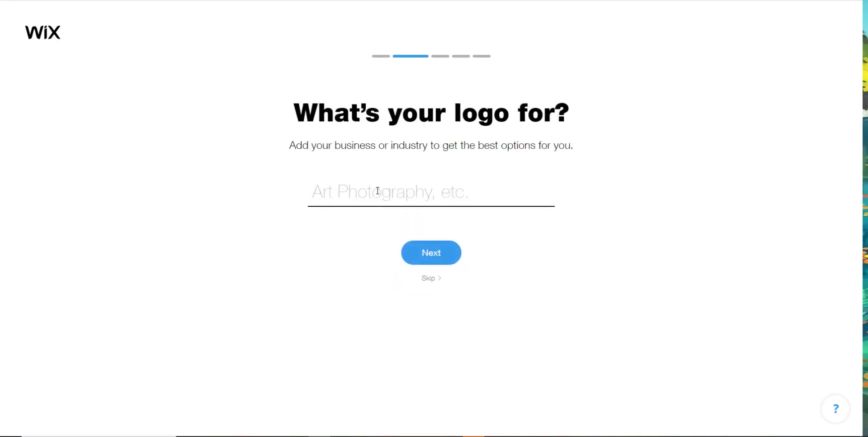
{"action": "left_click", "coordinate": [378, 190]}
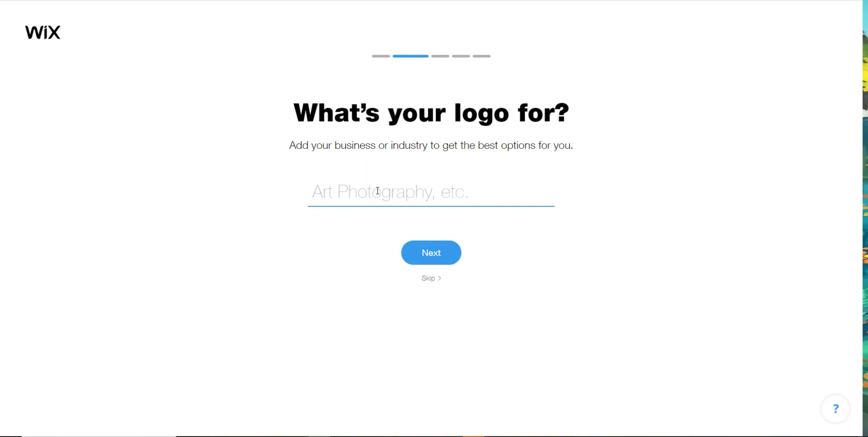
{"action": "type", "text": "Gard"}
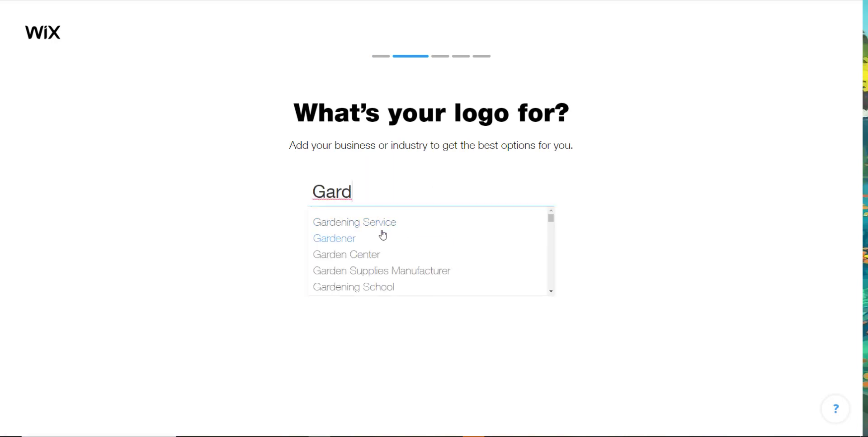
{"action": "left_click", "coordinate": [382, 223]}
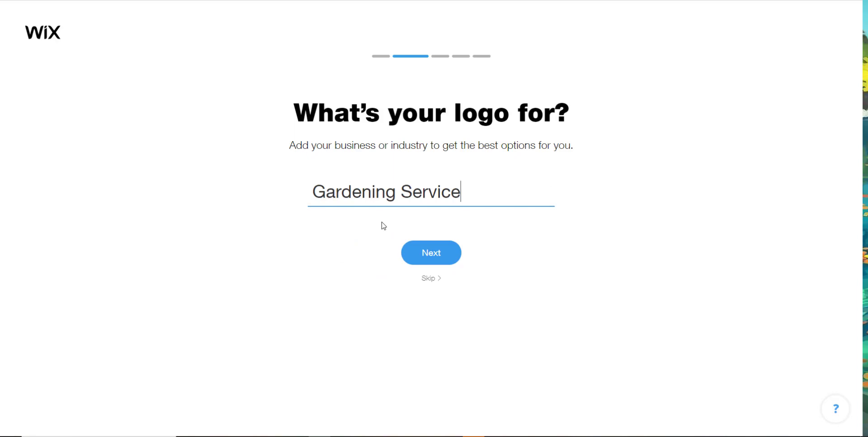
{"action": "left_click", "coordinate": [438, 251]}
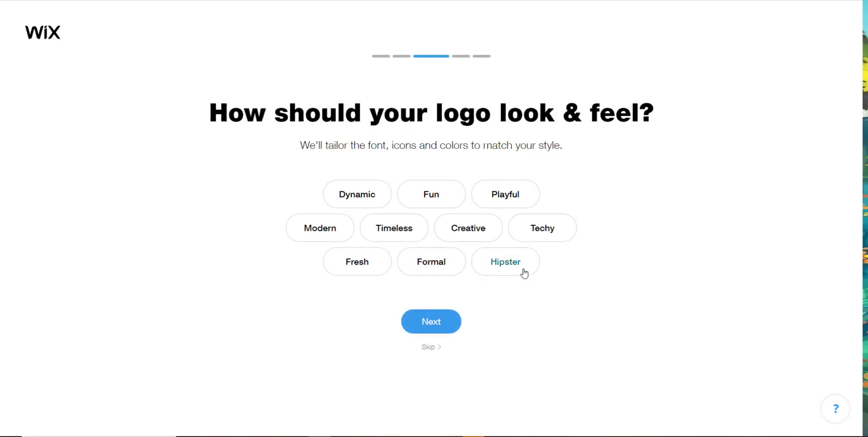
Step: Choose Fresh, Creative and Modern as the logo's styles
{"action": "left_click", "coordinate": [366, 263]}
{"action": "left_click", "coordinate": [474, 232]}
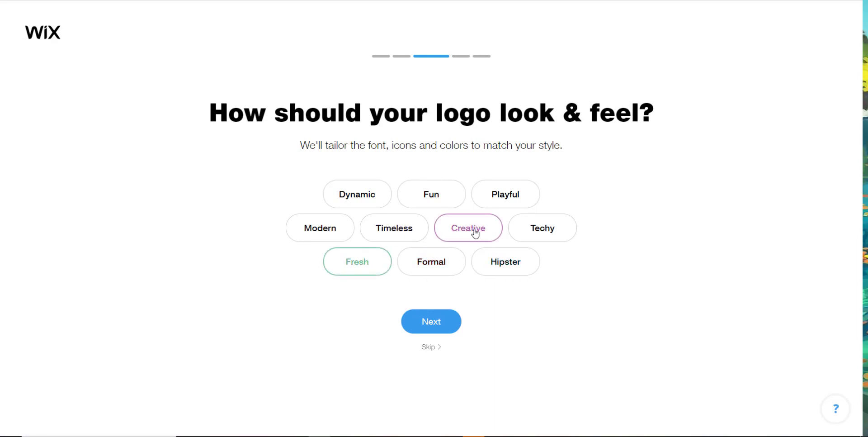
{"action": "left_click", "coordinate": [343, 233]}
{"action": "left_click", "coordinate": [425, 320]}
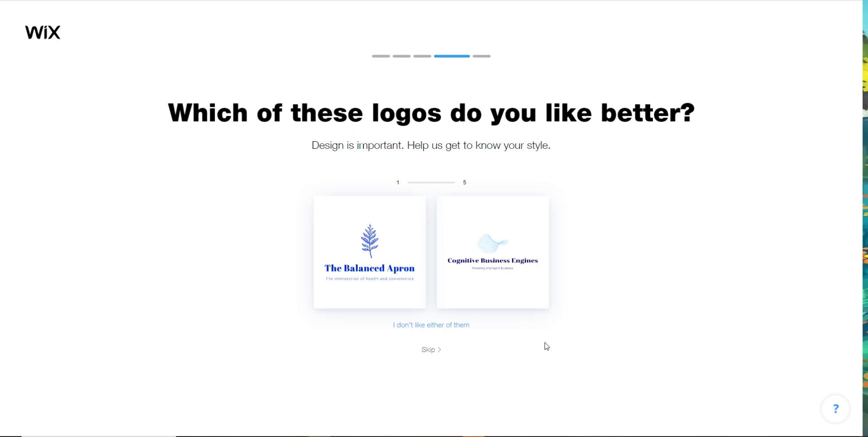
Step: Pick a preferred logo in each of the five comparison pairs
{"action": "left_click", "coordinate": [486, 254]}
{"action": "left_click", "coordinate": [359, 256]}
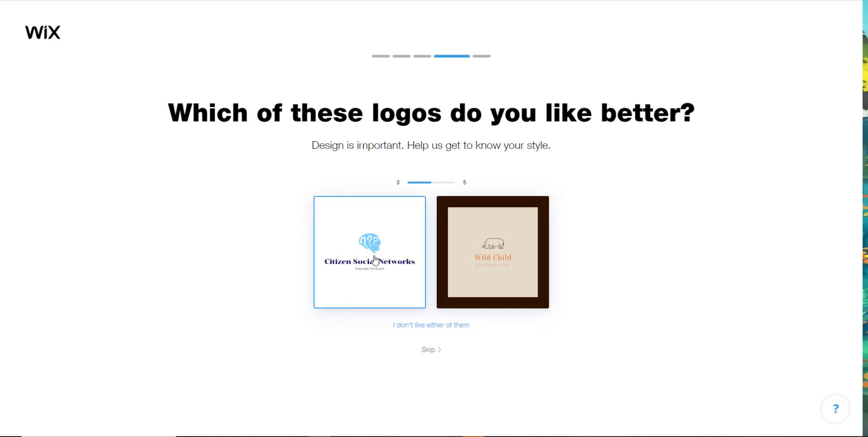
{"action": "left_click", "coordinate": [375, 259]}
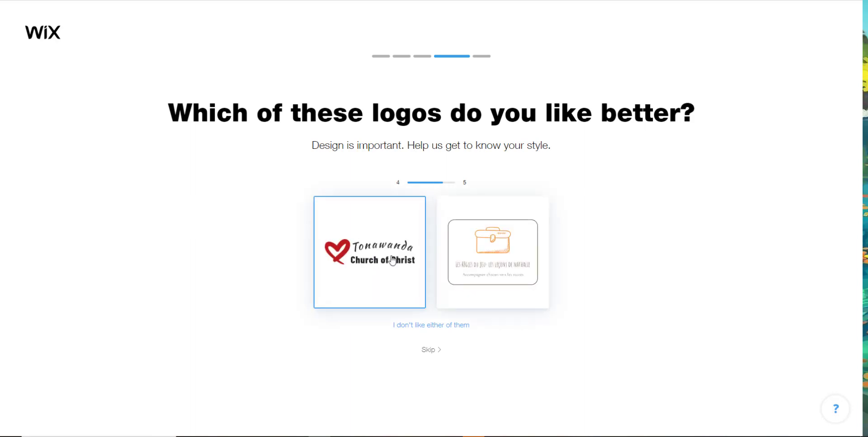
{"action": "left_click", "coordinate": [392, 260]}
{"action": "left_click", "coordinate": [472, 250]}
{"action": "left_click", "coordinate": [431, 246]}
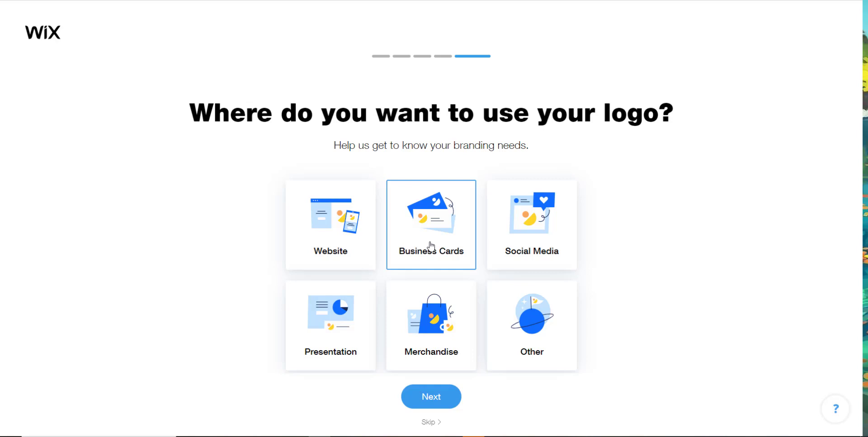
Step: Mark Website as the logo's use and browse the generated designs
{"action": "left_click", "coordinate": [327, 233]}
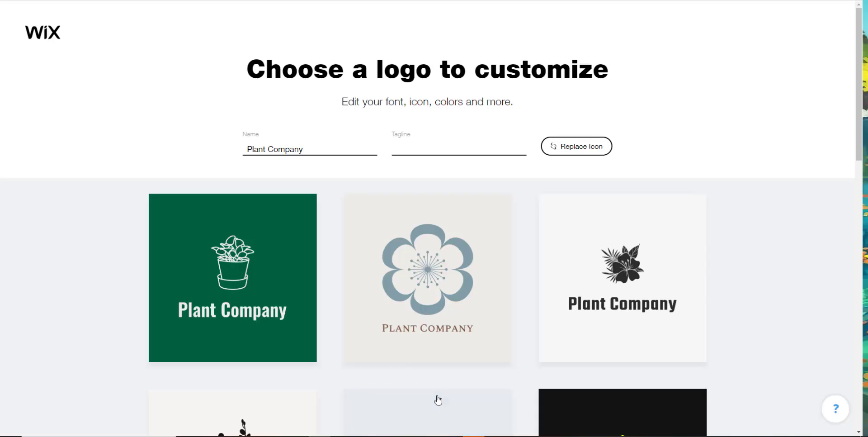
{"action": "mouse_move", "coordinate": [232, 278]}
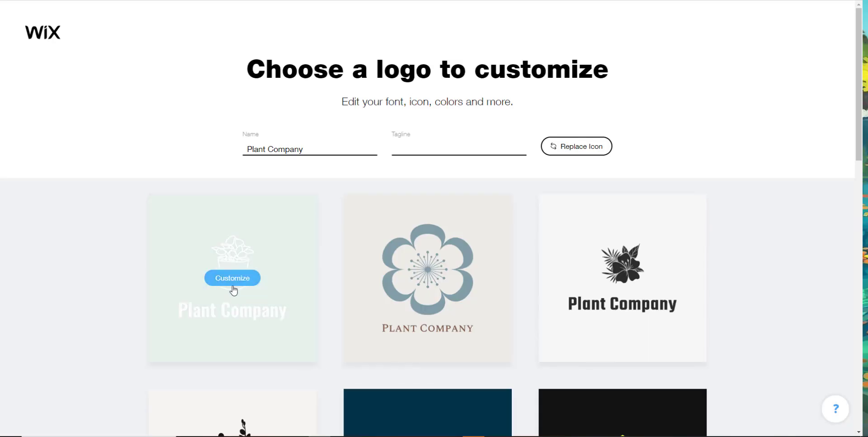
{"action": "scroll", "coordinate": [234, 291], "scroll_direction": "down", "scroll_amount": 5}
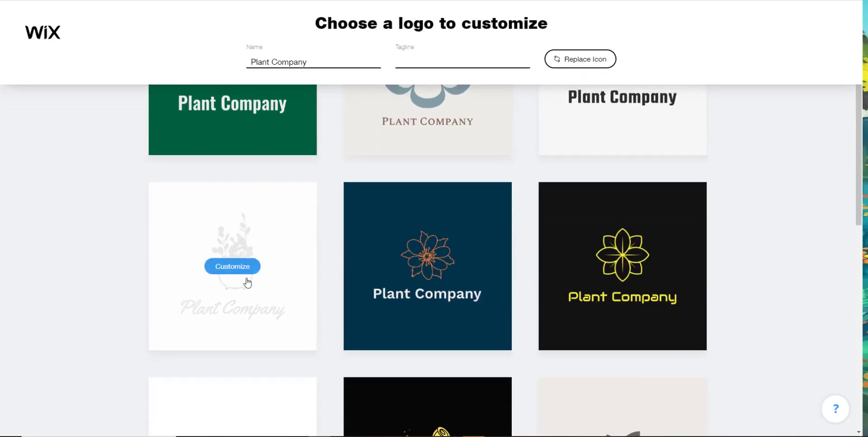
{"action": "scroll", "coordinate": [330, 281], "scroll_direction": "down", "scroll_amount": 3}
{"action": "scroll", "coordinate": [330, 282], "scroll_direction": "down", "scroll_amount": 2}
{"action": "scroll", "coordinate": [330, 281], "scroll_direction": "down", "scroll_amount": 2}
{"action": "scroll", "coordinate": [333, 282], "scroll_direction": "down", "scroll_amount": 3}
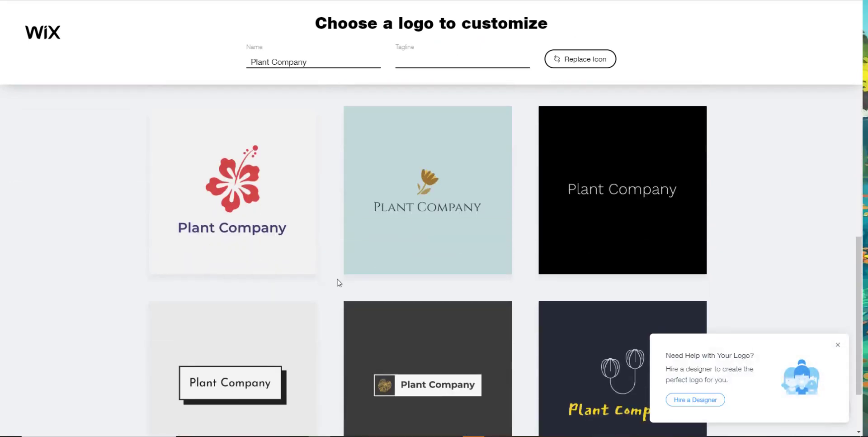
Step: Dismiss the hire-a-designer popup and load more Plant Company logo designs to review
{"action": "left_click", "coordinate": [838, 344]}
{"action": "scroll", "coordinate": [413, 272], "scroll_direction": "down", "scroll_amount": 2}
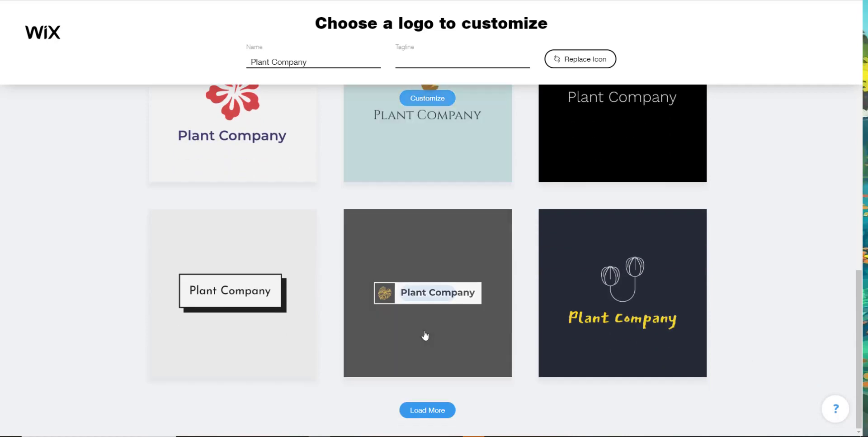
{"action": "left_click", "coordinate": [437, 421]}
{"action": "scroll", "coordinate": [367, 359], "scroll_direction": "down", "scroll_amount": 5}
{"action": "scroll", "coordinate": [383, 258], "scroll_direction": "down", "scroll_amount": 2}
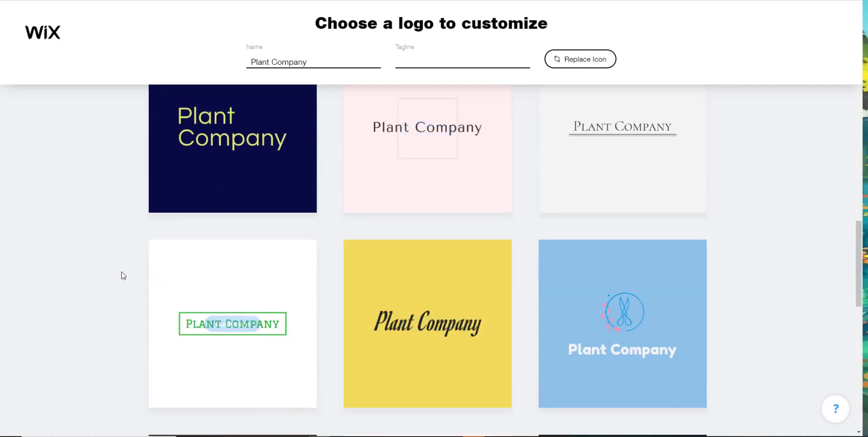
{"action": "scroll", "coordinate": [122, 274], "scroll_direction": "down", "scroll_amount": 2}
{"action": "scroll", "coordinate": [227, 287], "scroll_direction": "down", "scroll_amount": 3}
{"action": "scroll", "coordinate": [157, 272], "scroll_direction": "down", "scroll_amount": 3}
{"action": "scroll", "coordinate": [156, 269], "scroll_direction": "down", "scroll_amount": 4}
{"action": "scroll", "coordinate": [156, 269], "scroll_direction": "down", "scroll_amount": 2}
{"action": "scroll", "coordinate": [155, 270], "scroll_direction": "up", "scroll_amount": 2}
{"action": "scroll", "coordinate": [156, 269], "scroll_direction": "up", "scroll_amount": 9}
{"action": "scroll", "coordinate": [156, 271], "scroll_direction": "up", "scroll_amount": 5}
{"action": "scroll", "coordinate": [156, 271], "scroll_direction": "up", "scroll_amount": 3}
{"action": "scroll", "coordinate": [157, 271], "scroll_direction": "up", "scroll_amount": 6}
{"action": "scroll", "coordinate": [157, 271], "scroll_direction": "up", "scroll_amount": 5}
{"action": "scroll", "coordinate": [156, 271], "scroll_direction": "up", "scroll_amount": 4}
{"action": "scroll", "coordinate": [157, 271], "scroll_direction": "up", "scroll_amount": 3}
{"action": "scroll", "coordinate": [156, 272], "scroll_direction": "down", "scroll_amount": 3}
{"action": "scroll", "coordinate": [155, 271], "scroll_direction": "up", "scroll_amount": 1}
{"action": "scroll", "coordinate": [155, 272], "scroll_direction": "up", "scroll_amount": 2}
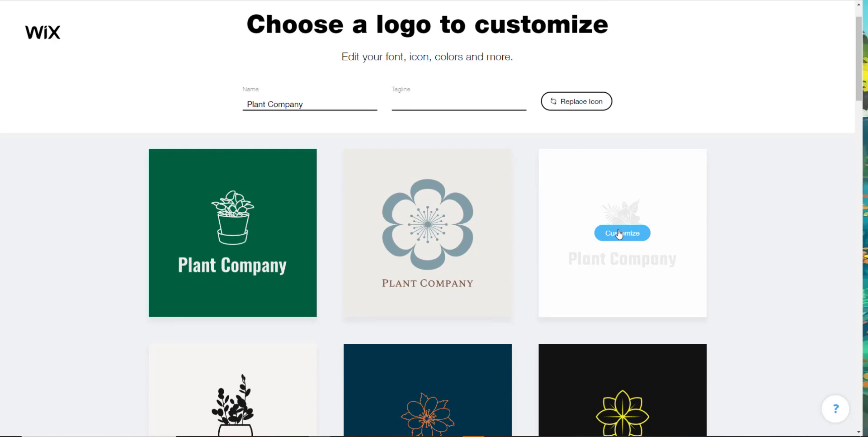
Step: Open the dark hibiscus Plant Company design in the editor and review its Text, Icons and Shapes panels
{"action": "left_click", "coordinate": [619, 234]}
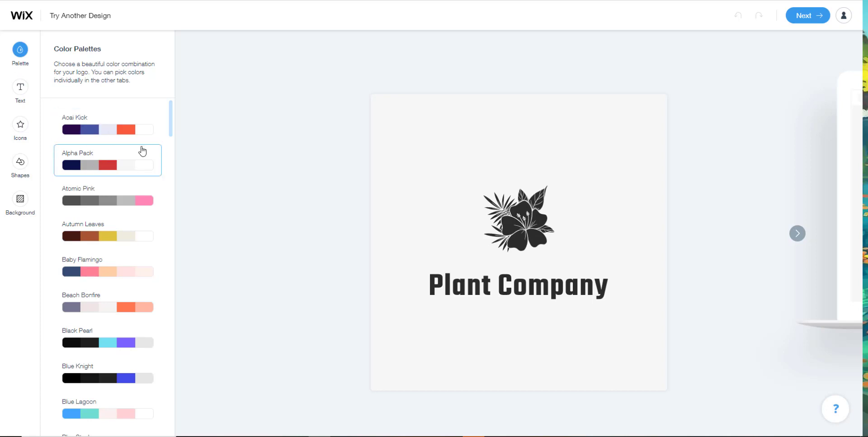
{"action": "left_click", "coordinate": [20, 86]}
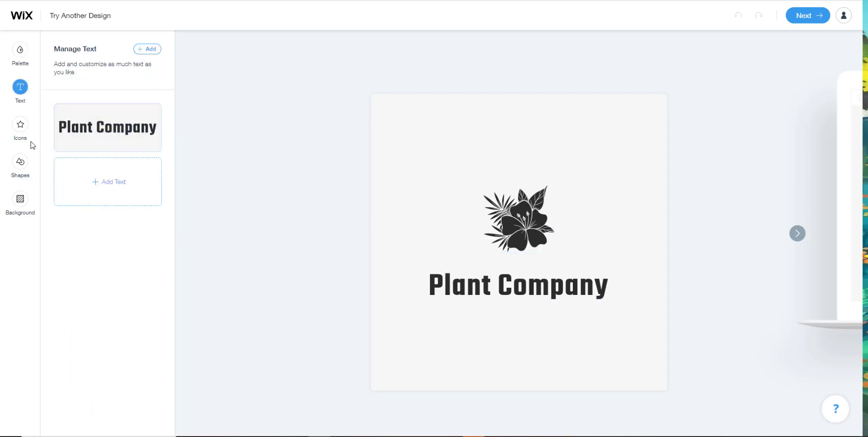
{"action": "left_click", "coordinate": [19, 127]}
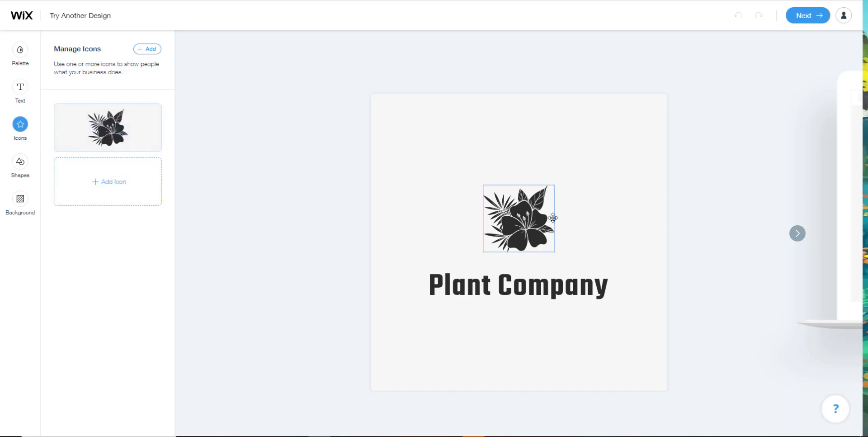
{"action": "mouse_move", "coordinate": [107, 127]}
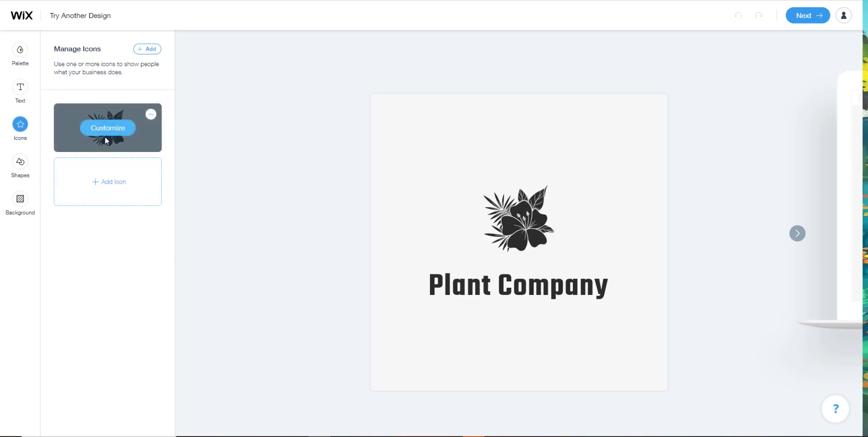
{"action": "left_click", "coordinate": [20, 163]}
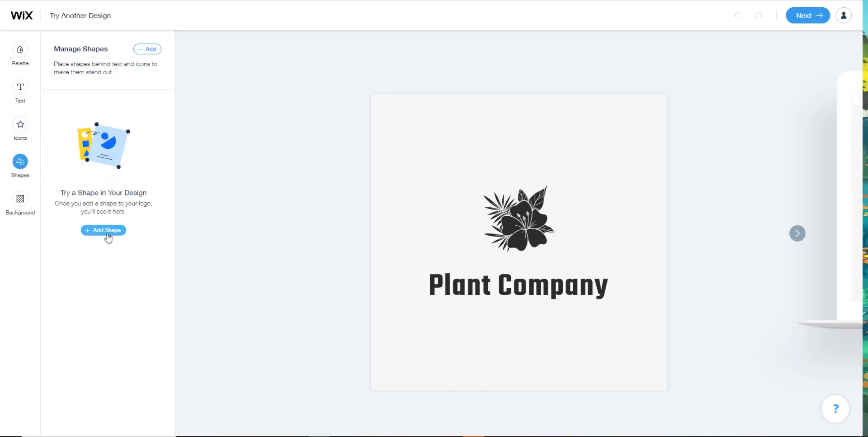
Step: Set the logo background colour to white, FFFFFF
{"action": "left_click", "coordinate": [20, 199]}
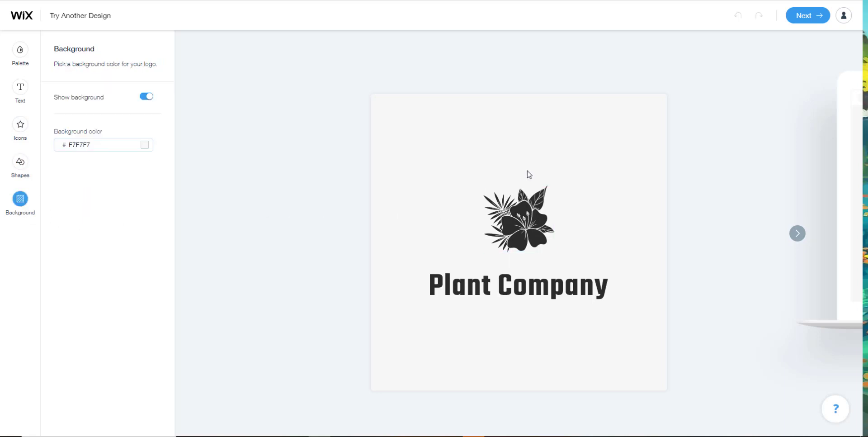
{"action": "left_click", "coordinate": [110, 148]}
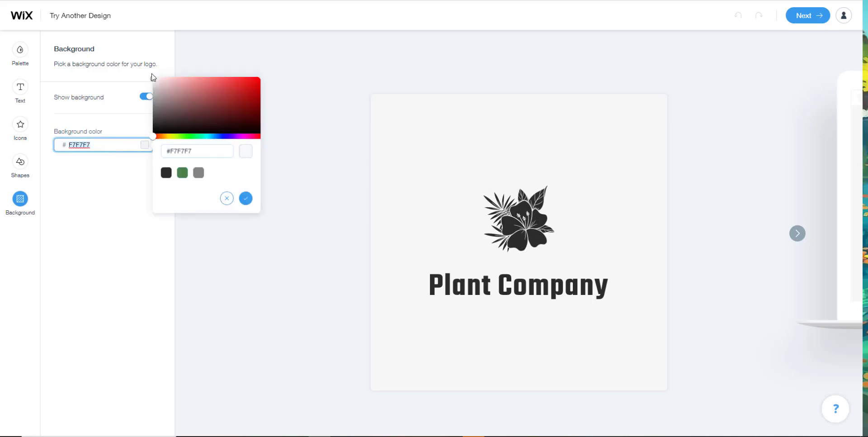
{"action": "left_click", "coordinate": [246, 198]}
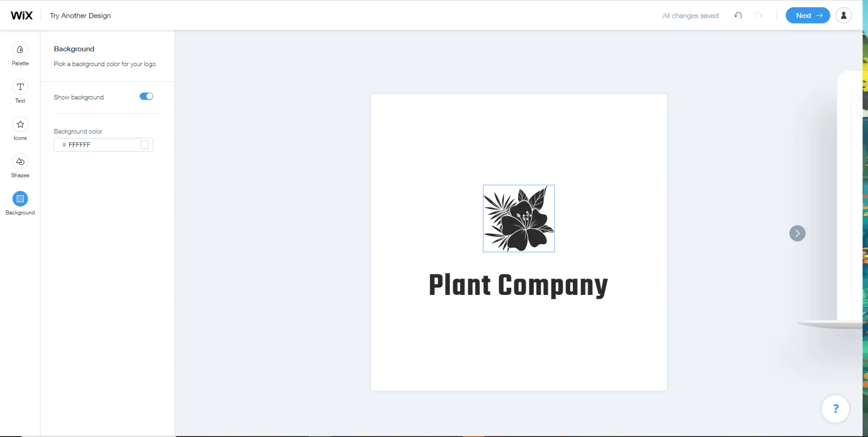
Step: Shrink the hibiscus icon and set it left of the Plant Company text, aligned to its centre line
{"action": "left_click_drag", "start_coordinate": [527, 216], "coordinate": [430, 224]}
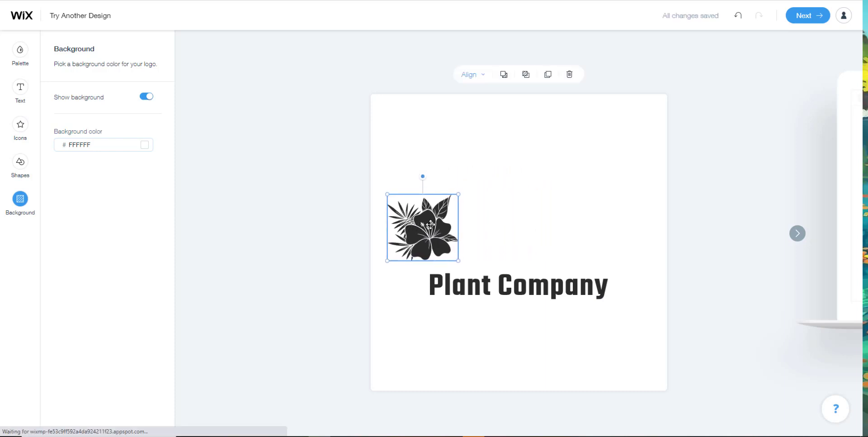
{"action": "left_click_drag", "start_coordinate": [532, 280], "coordinate": [571, 224]}
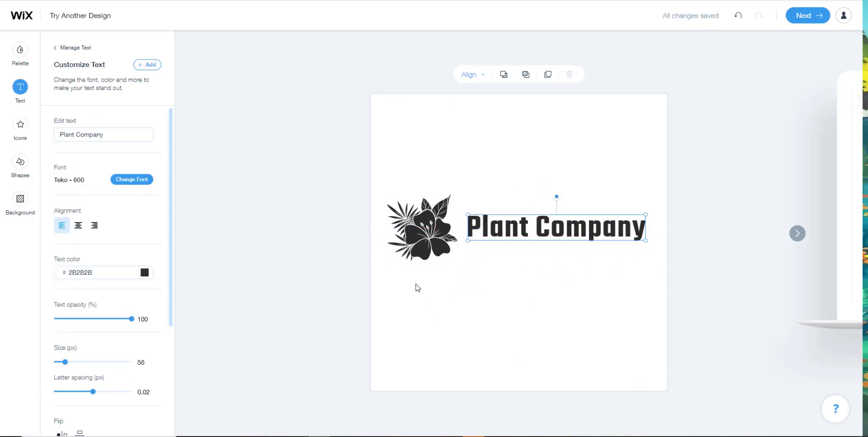
{"action": "left_click", "coordinate": [418, 253]}
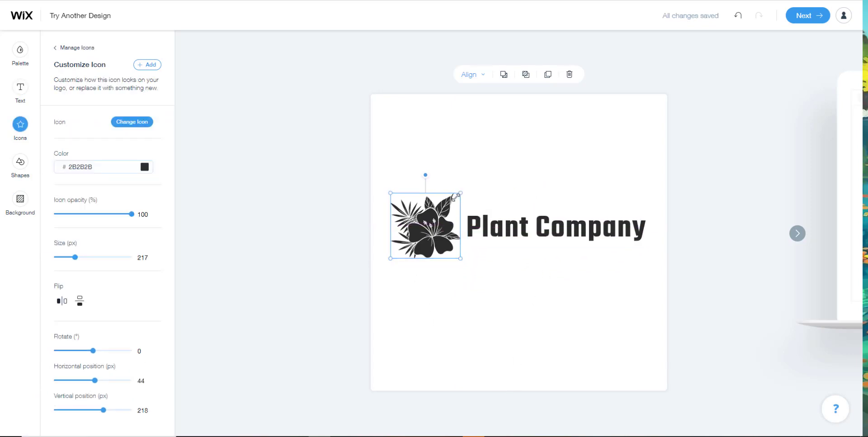
{"action": "left_click_drag", "start_coordinate": [455, 198], "coordinate": [433, 219]}
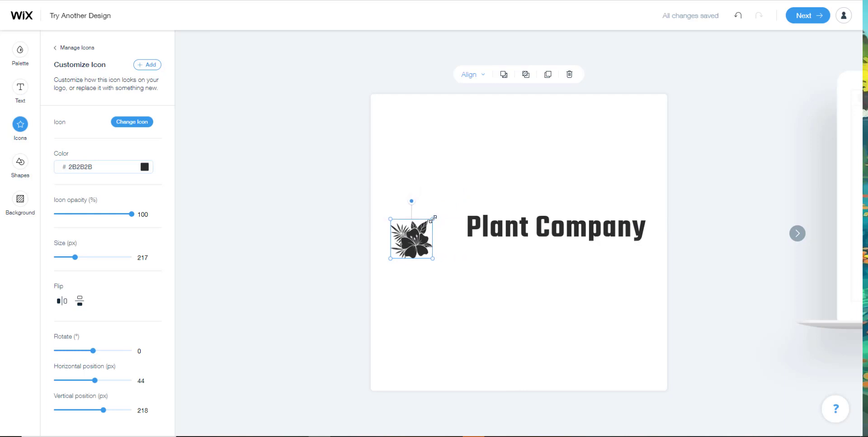
{"action": "left_click_drag", "start_coordinate": [418, 242], "coordinate": [442, 230]}
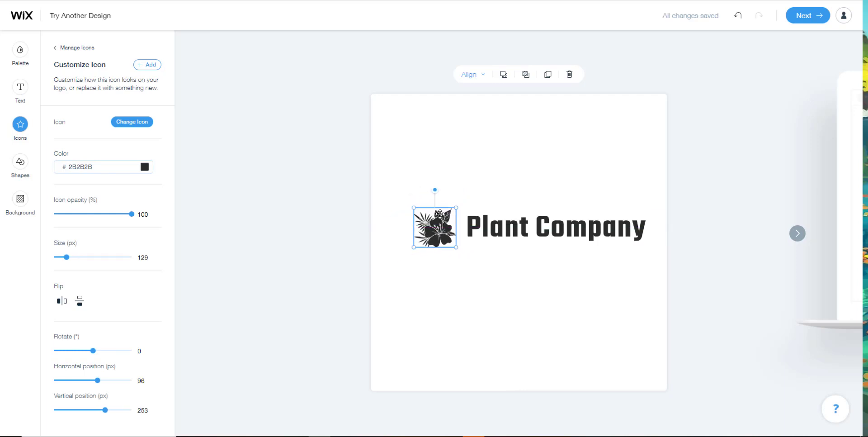
{"action": "left_click_drag", "start_coordinate": [437, 192], "coordinate": [438, 194]}
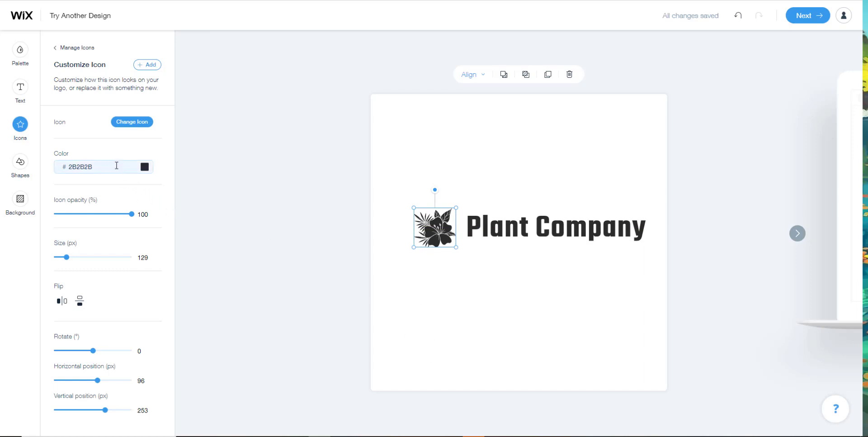
Step: Recolour the hibiscus icon from dark grey to medium green and nudge it slightly left
{"action": "left_click", "coordinate": [121, 166]}
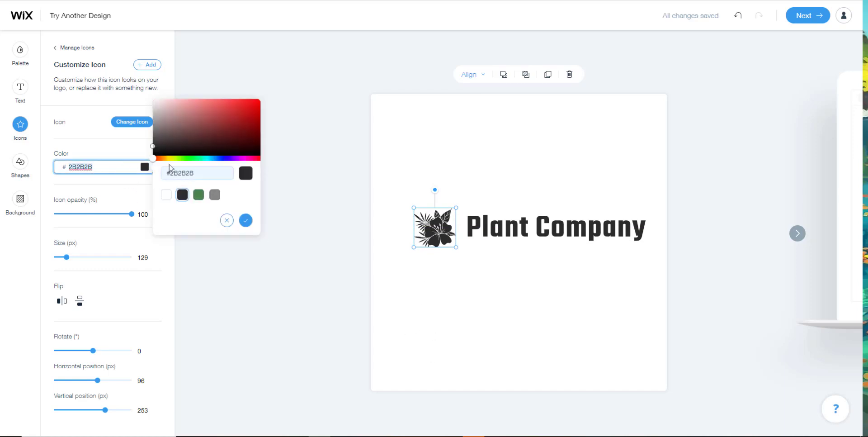
{"action": "left_click_drag", "start_coordinate": [233, 122], "coordinate": [239, 134]}
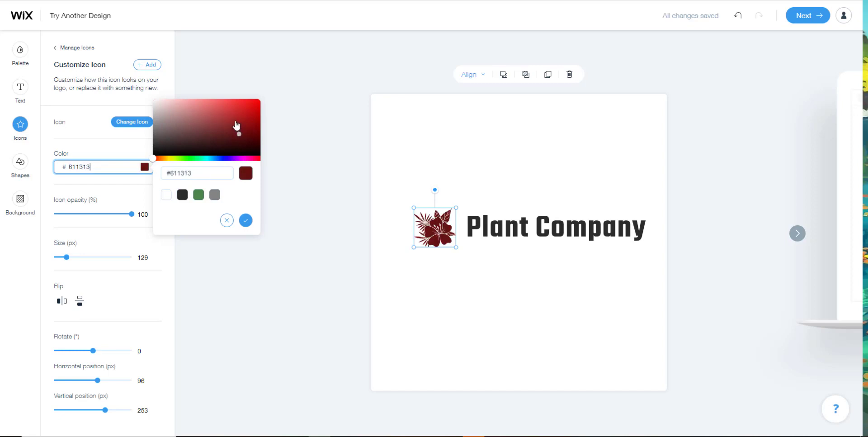
{"action": "left_click", "coordinate": [223, 124]}
{"action": "left_click_drag", "start_coordinate": [203, 159], "coordinate": [189, 159]}
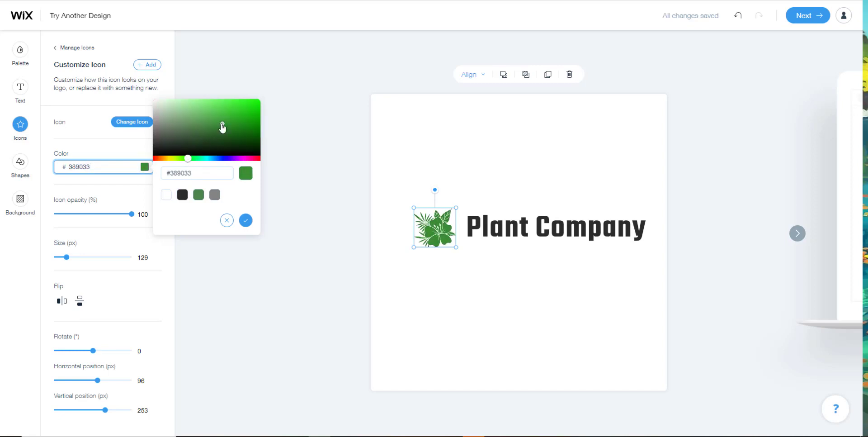
{"action": "left_click", "coordinate": [198, 122]}
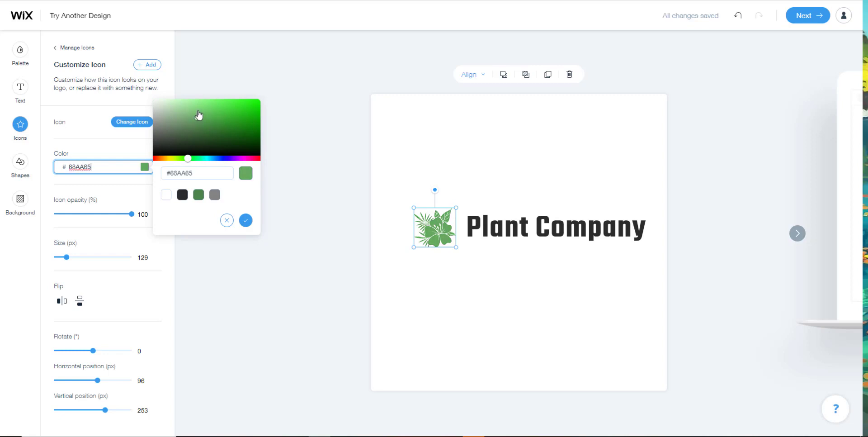
{"action": "mouse_move", "coordinate": [199, 116]}
{"action": "left_mouse_down"}
{"action": "mouse_move", "coordinate": [189, 110]}
{"action": "mouse_move", "coordinate": [199, 125]}
{"action": "left_mouse_up"}
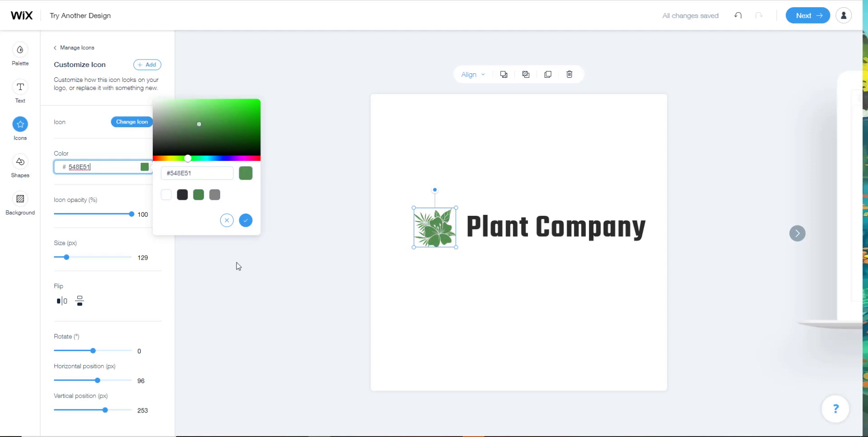
{"action": "left_click", "coordinate": [245, 220]}
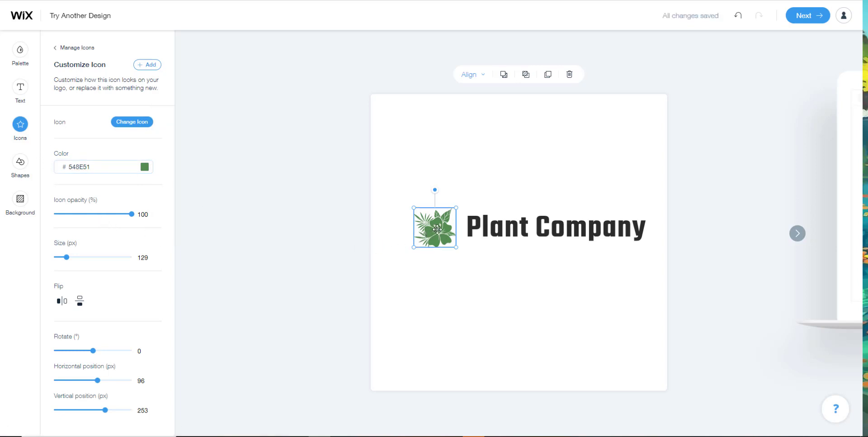
{"action": "left_click_drag", "start_coordinate": [437, 229], "coordinate": [429, 230]}
{"action": "left_click_drag", "start_coordinate": [508, 231], "coordinate": [503, 231]}
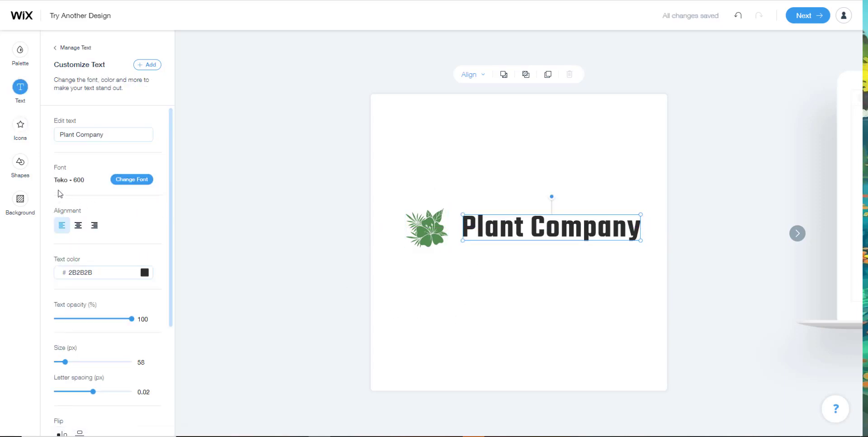
{"action": "scroll", "coordinate": [108, 196], "scroll_direction": "down", "scroll_amount": 2}
{"action": "scroll", "coordinate": [117, 220], "scroll_direction": "down", "scroll_amount": 4}
{"action": "scroll", "coordinate": [131, 294], "scroll_direction": "down", "scroll_amount": 1}
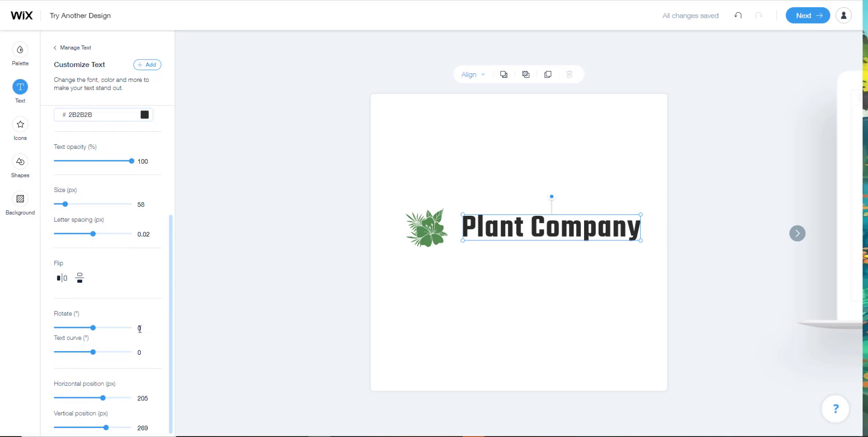
{"action": "scroll", "coordinate": [112, 284], "scroll_direction": "up", "scroll_amount": 3}
{"action": "scroll", "coordinate": [111, 283], "scroll_direction": "up", "scroll_amount": 3}
{"action": "scroll", "coordinate": [113, 280], "scroll_direction": "down", "scroll_amount": 3}
{"action": "scroll", "coordinate": [128, 291], "scroll_direction": "down", "scroll_amount": 2}
{"action": "left_click_drag", "start_coordinate": [93, 328], "coordinate": [93, 330]}
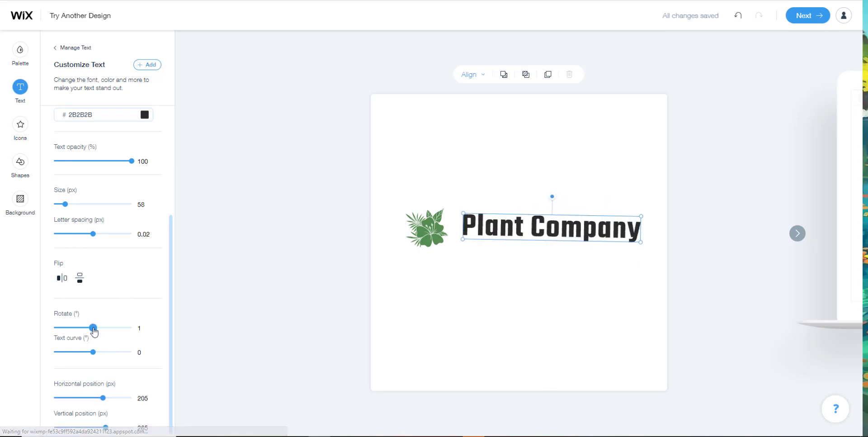
{"action": "mouse_move", "coordinate": [554, 197]}
{"action": "left_mouse_down"}
{"action": "mouse_move", "coordinate": [546, 199]}
{"action": "mouse_move", "coordinate": [553, 196]}
{"action": "left_mouse_up"}
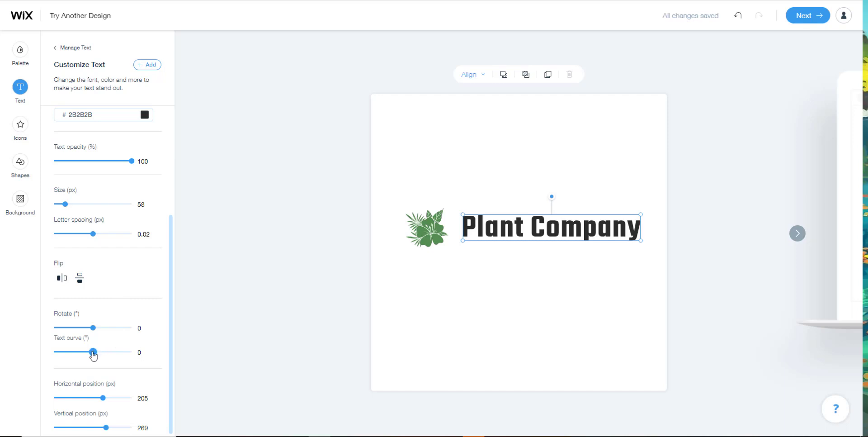
{"action": "mouse_move", "coordinate": [93, 352]}
{"action": "left_mouse_down"}
{"action": "mouse_move", "coordinate": [102, 353]}
{"action": "mouse_move", "coordinate": [92, 353]}
{"action": "left_mouse_up"}
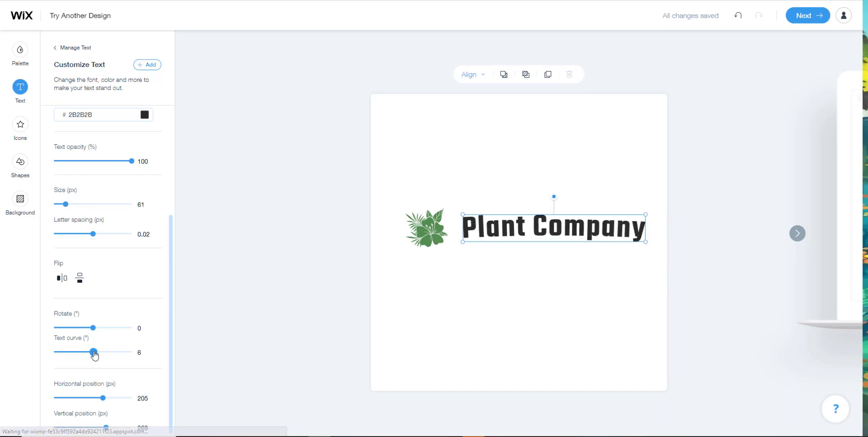
{"action": "left_click_drag", "start_coordinate": [94, 353], "coordinate": [92, 353]}
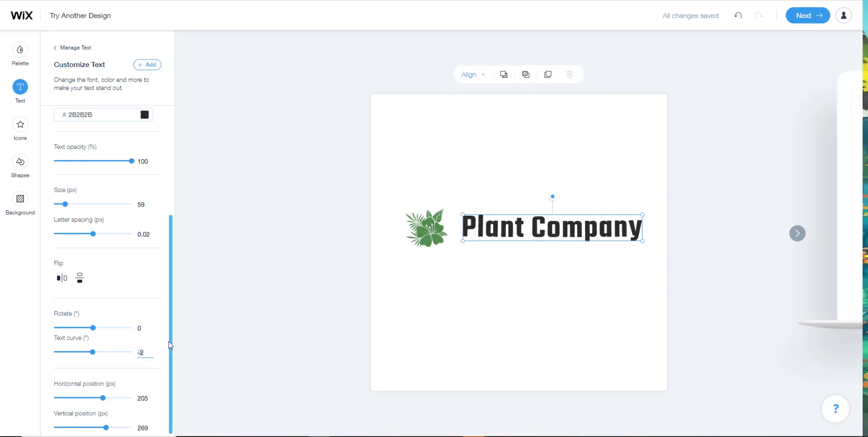
{"action": "type", "text": "0"}
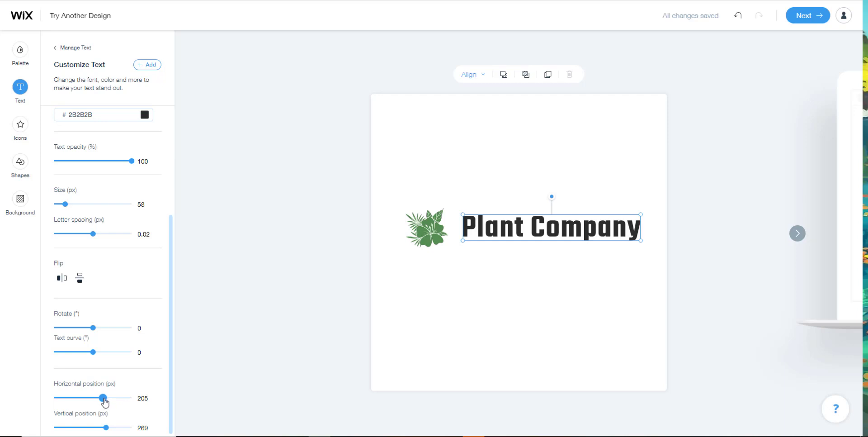
Step: Set the Plant Company text to horizontal position 180 and vertical about 273, centred beside the icon
{"action": "left_click_drag", "start_coordinate": [103, 397], "coordinate": [95, 398]}
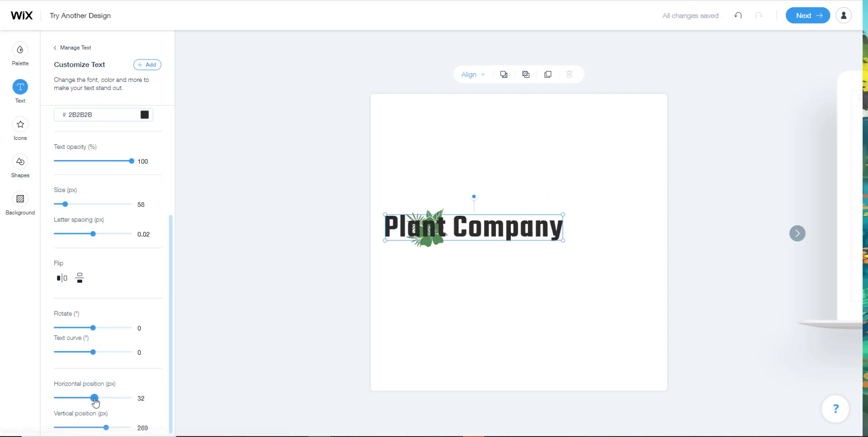
{"action": "left_click_drag", "start_coordinate": [94, 398], "coordinate": [102, 398]}
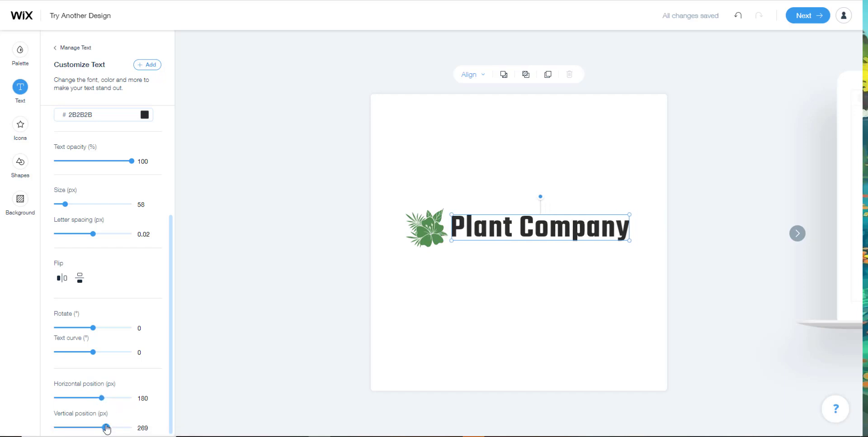
{"action": "left_click_drag", "start_coordinate": [106, 428], "coordinate": [106, 428]}
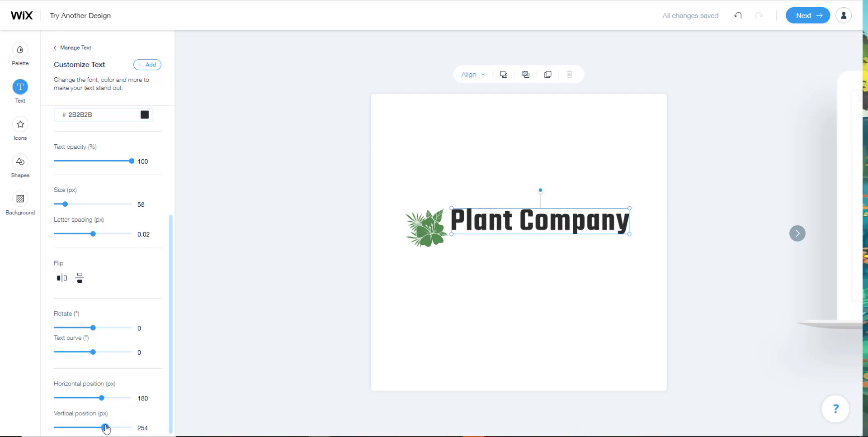
{"action": "left_click_drag", "start_coordinate": [106, 428], "coordinate": [107, 427]}
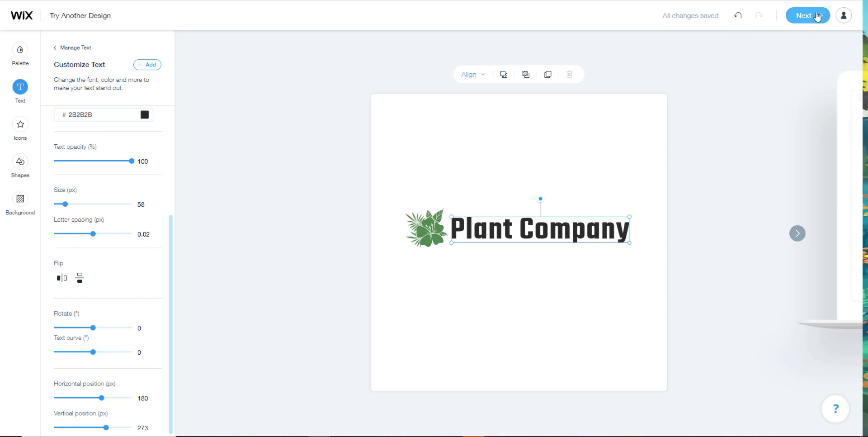
Step: Finish the design and go to the Get Your Logo page
{"action": "left_click", "coordinate": [817, 16]}
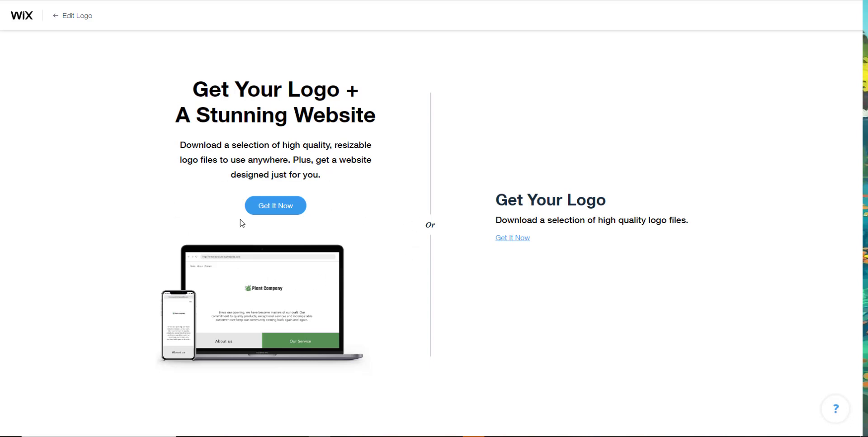
Step: Choose getting the logo on its own and view the Advanced and Basic plan prices
{"action": "left_click", "coordinate": [522, 245]}
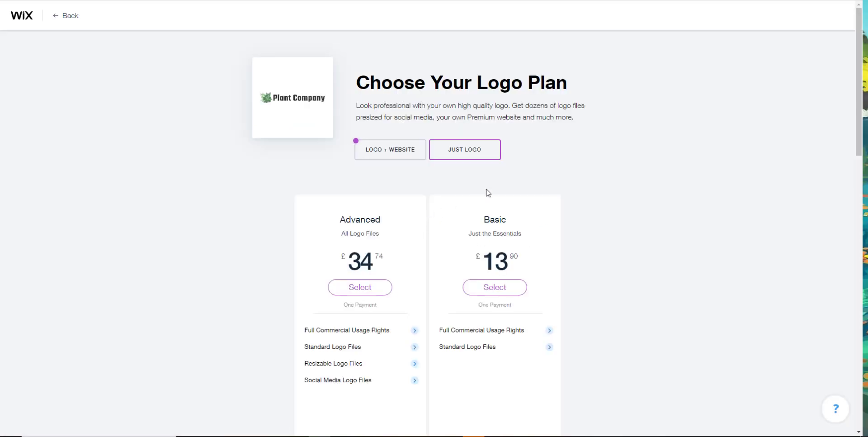
{"action": "scroll", "coordinate": [495, 189], "scroll_direction": "down", "scroll_amount": 2}
{"action": "scroll", "coordinate": [563, 156], "scroll_direction": "down", "scroll_amount": 1}
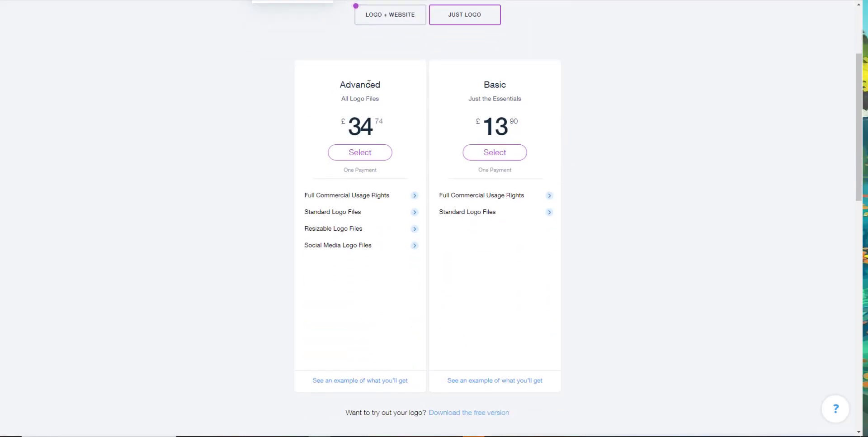